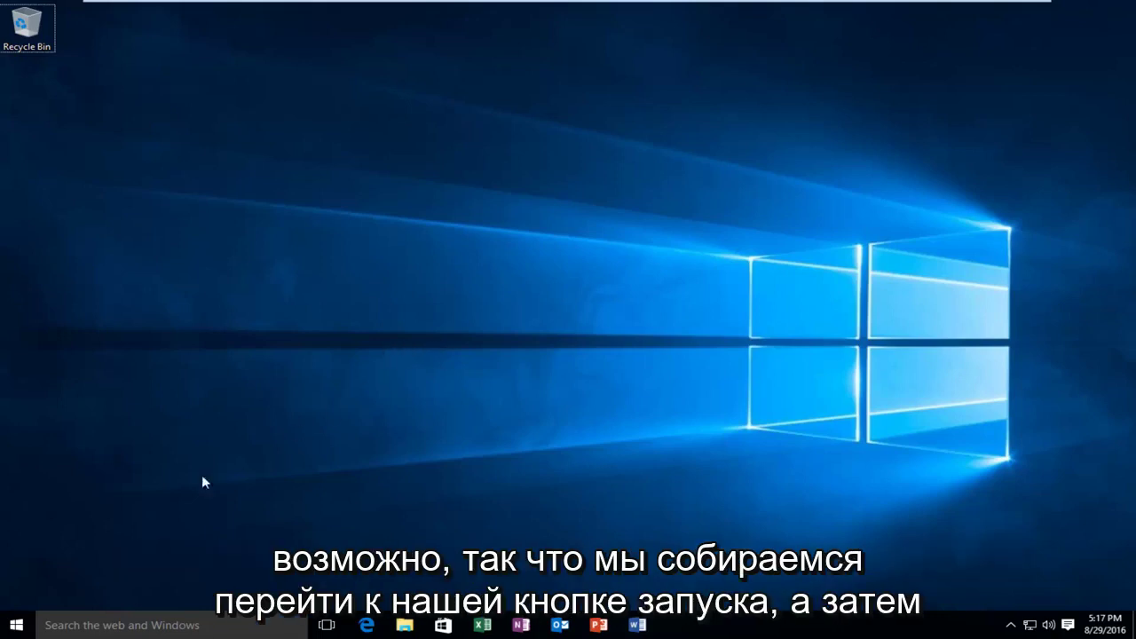
# - Search the Start menu for 'services' and run Services as administrator
pyautogui.click(19, 626)
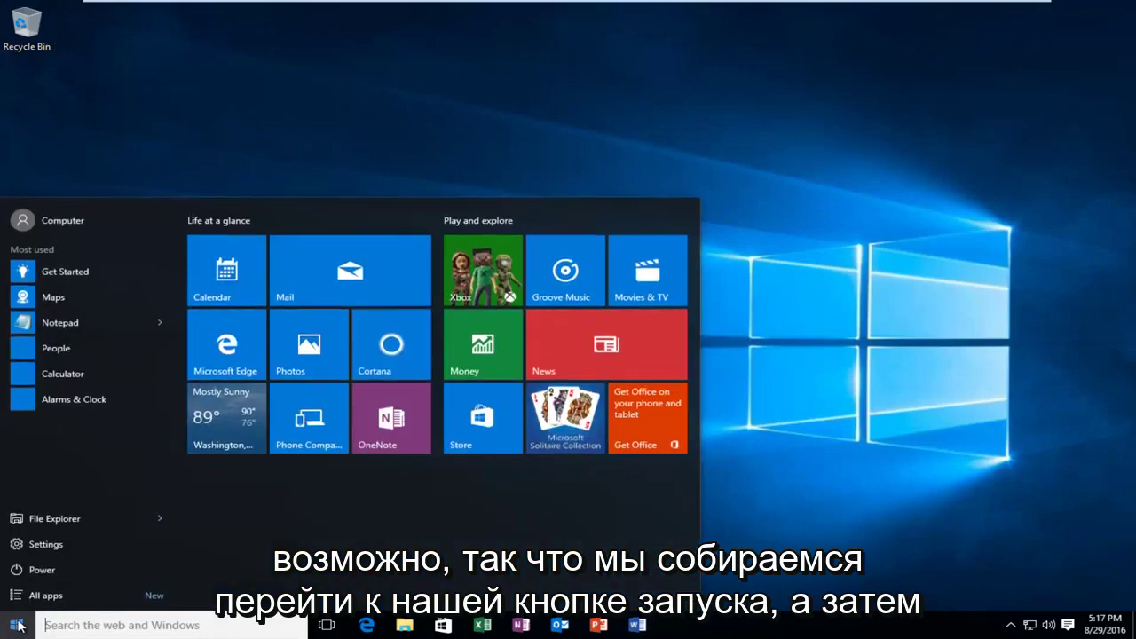
pyautogui.write('ser')
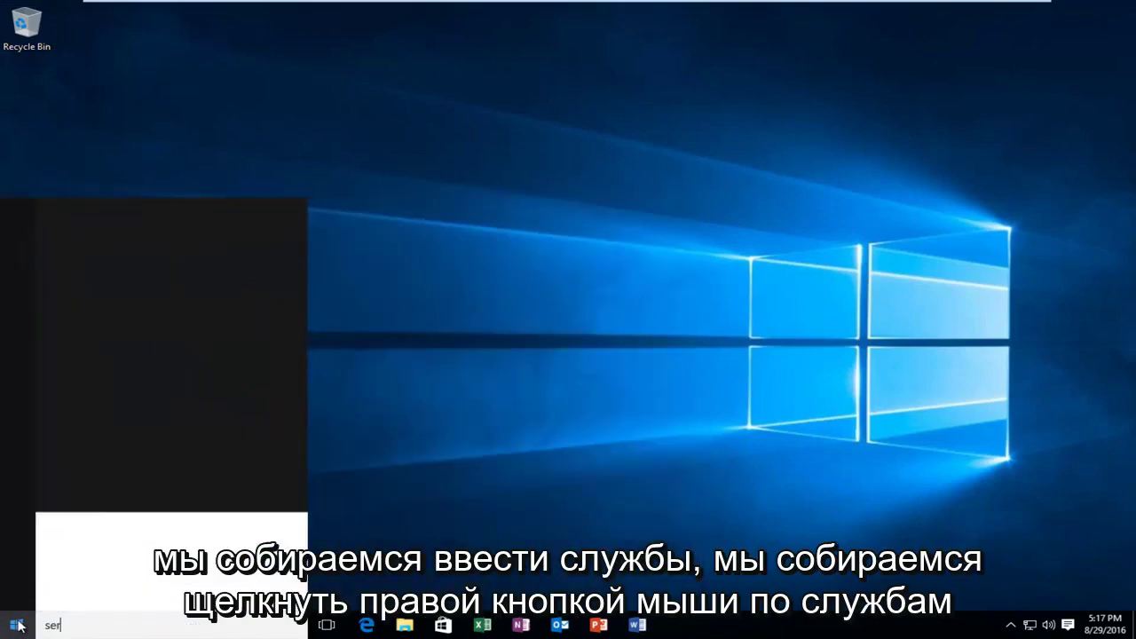
pyautogui.write('vices')
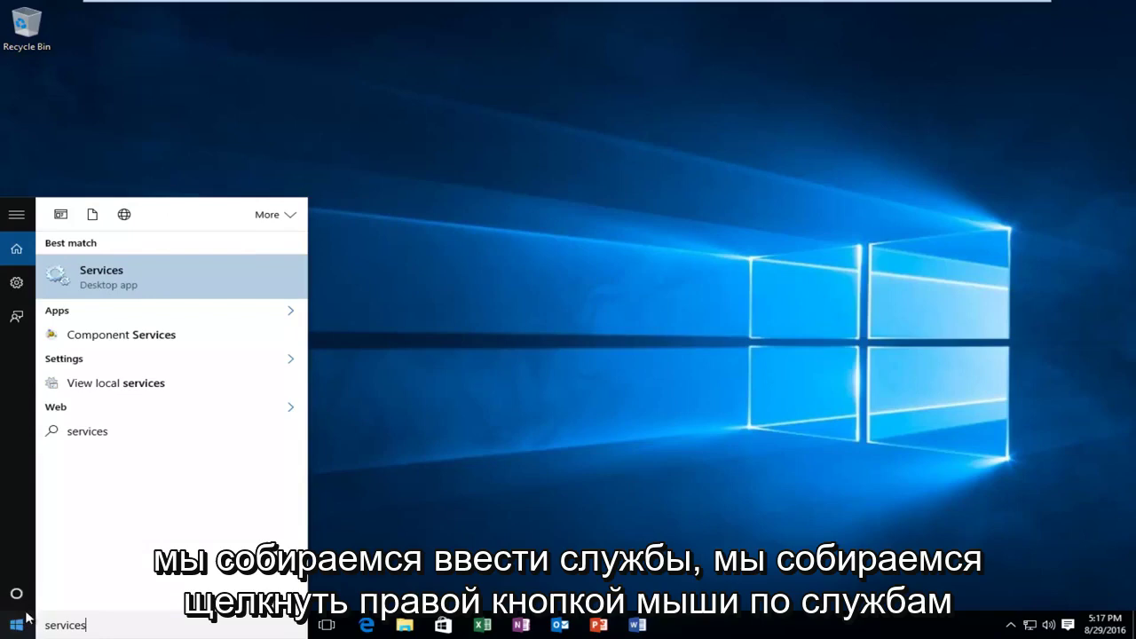
pyautogui.rightClick(105, 278)
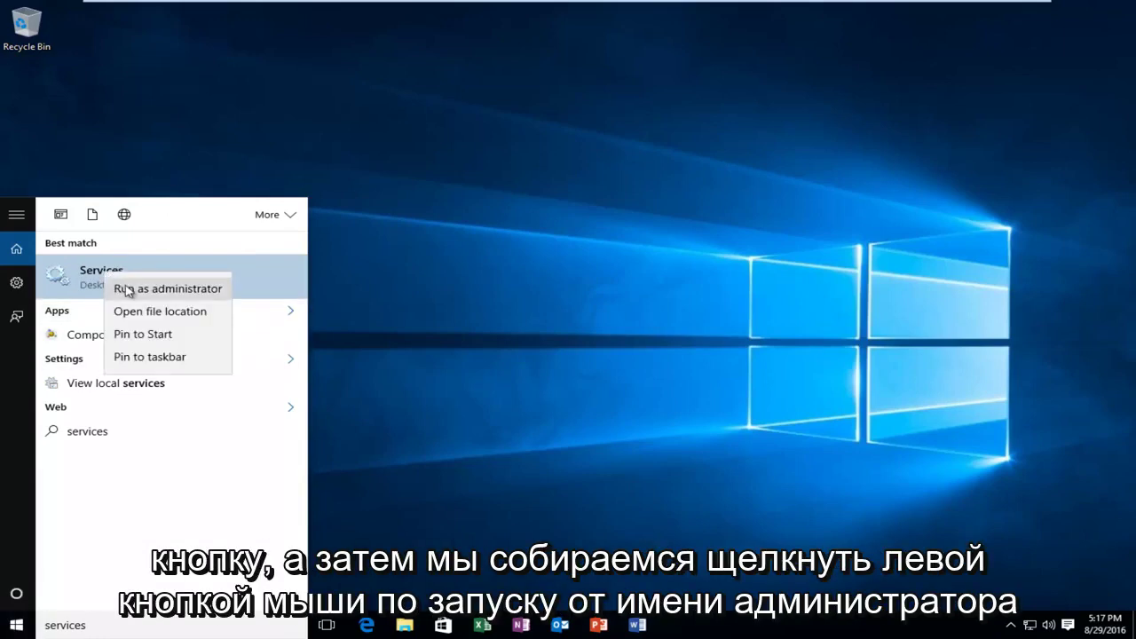
pyautogui.click(129, 290)
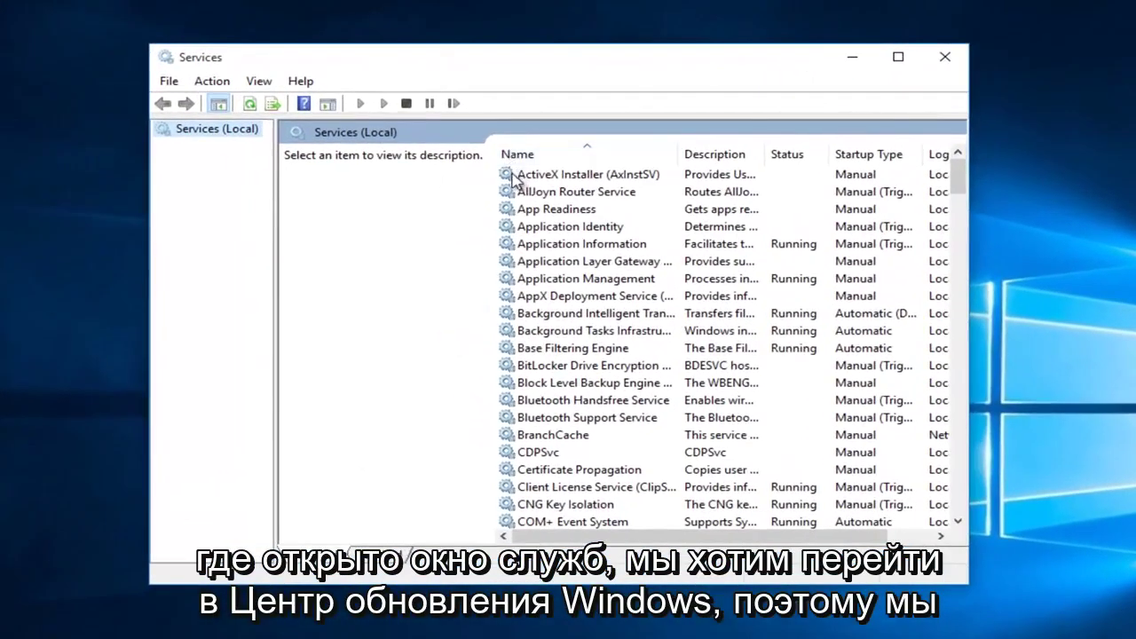
# - Find and select the Windows Update service in the Services list
pyautogui.scroll(-4, 611, 338)
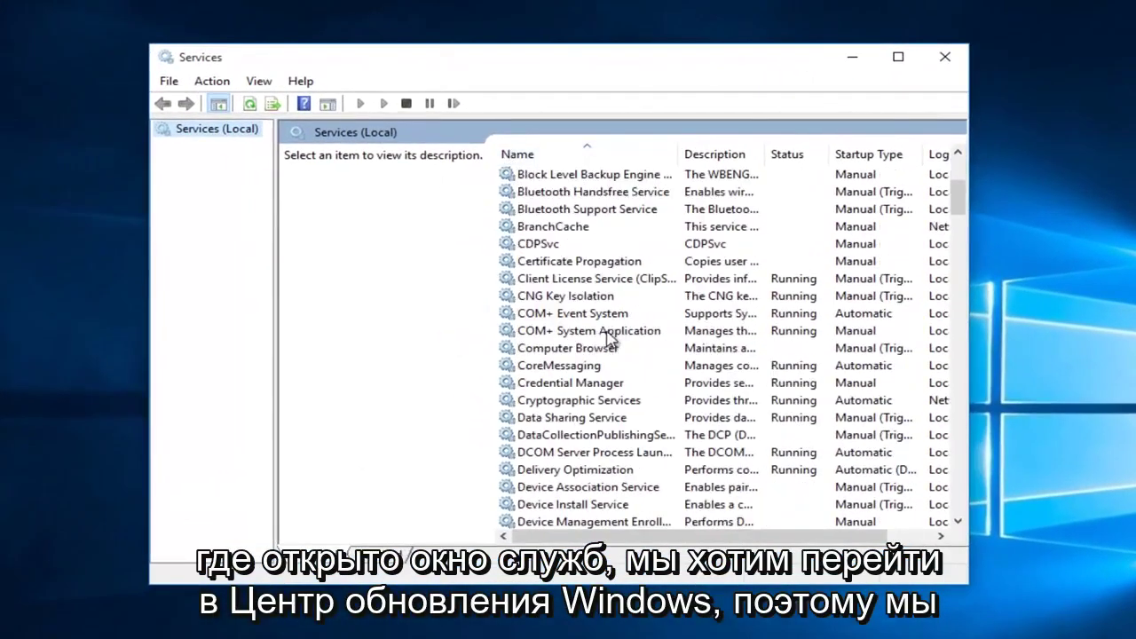
pyautogui.scroll(-4, 611, 337)
pyautogui.scroll(-7, 611, 337)
pyautogui.scroll(-7, 611, 342)
pyautogui.scroll(-15, 610, 344)
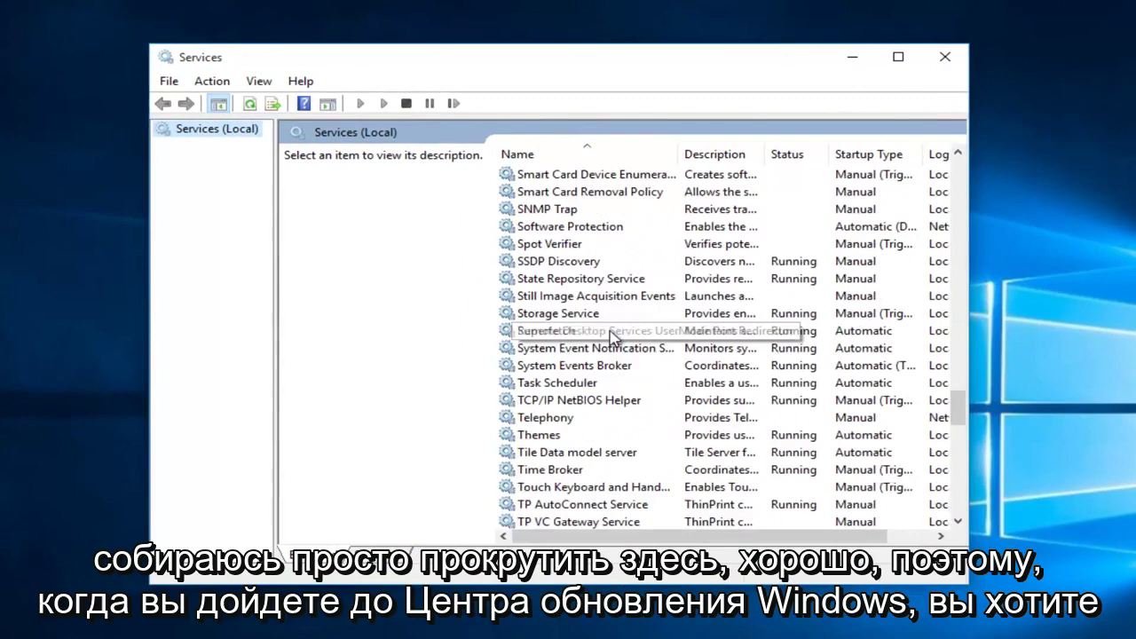
pyautogui.scroll(-7, 611, 346)
pyautogui.scroll(-1, 556, 433)
pyautogui.scroll(-1, 560, 404)
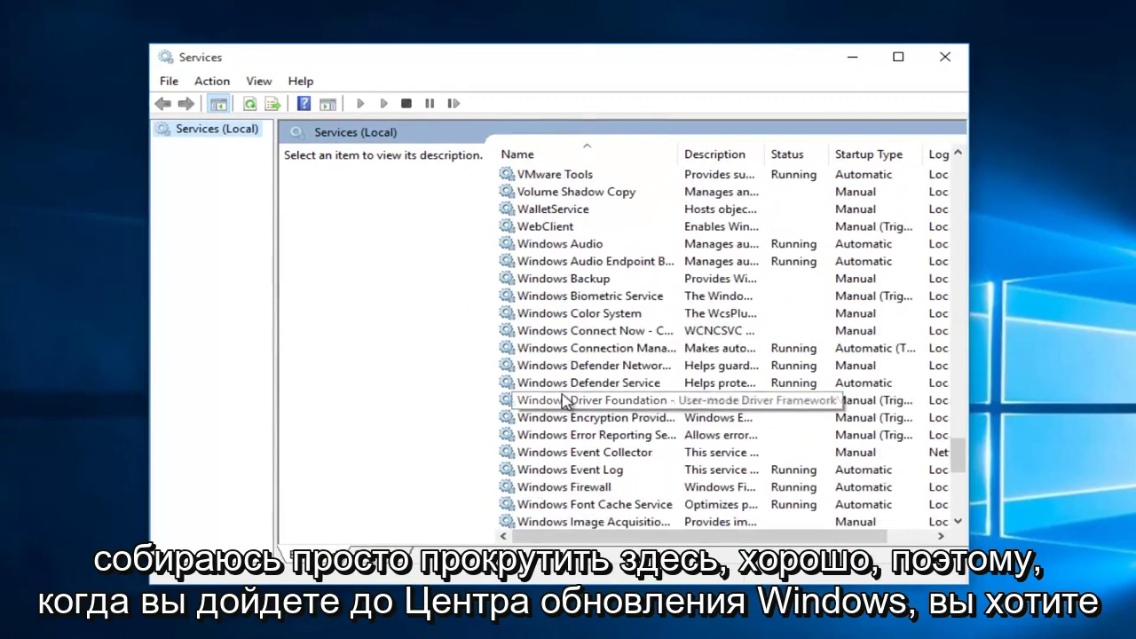
pyautogui.scroll(-3, 563, 402)
pyautogui.scroll(-2, 565, 402)
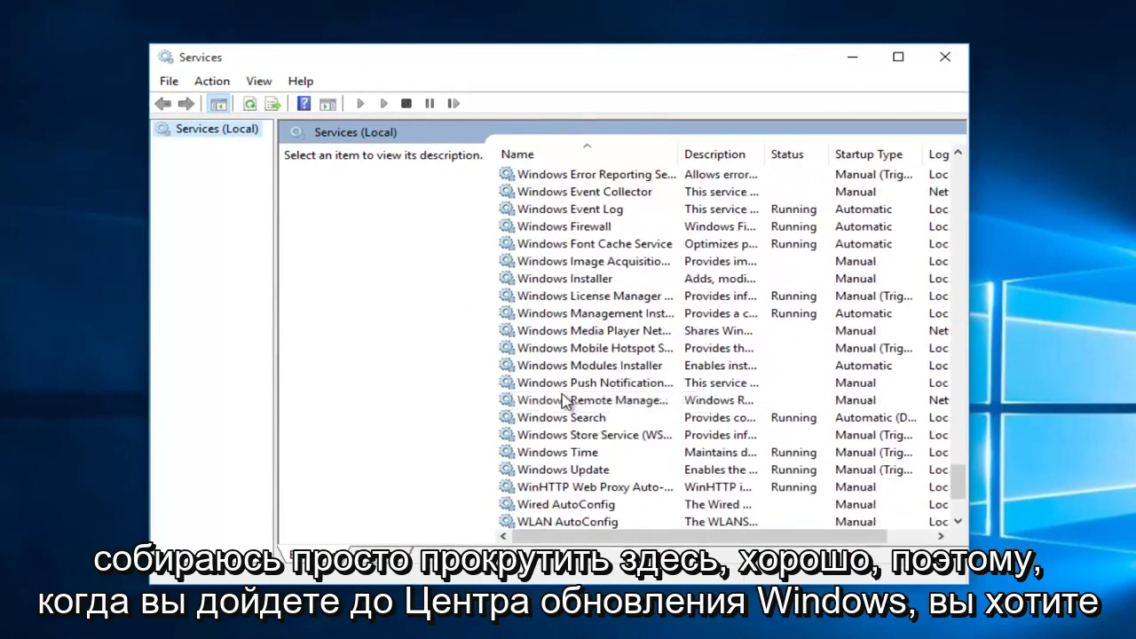
pyautogui.click(530, 471)
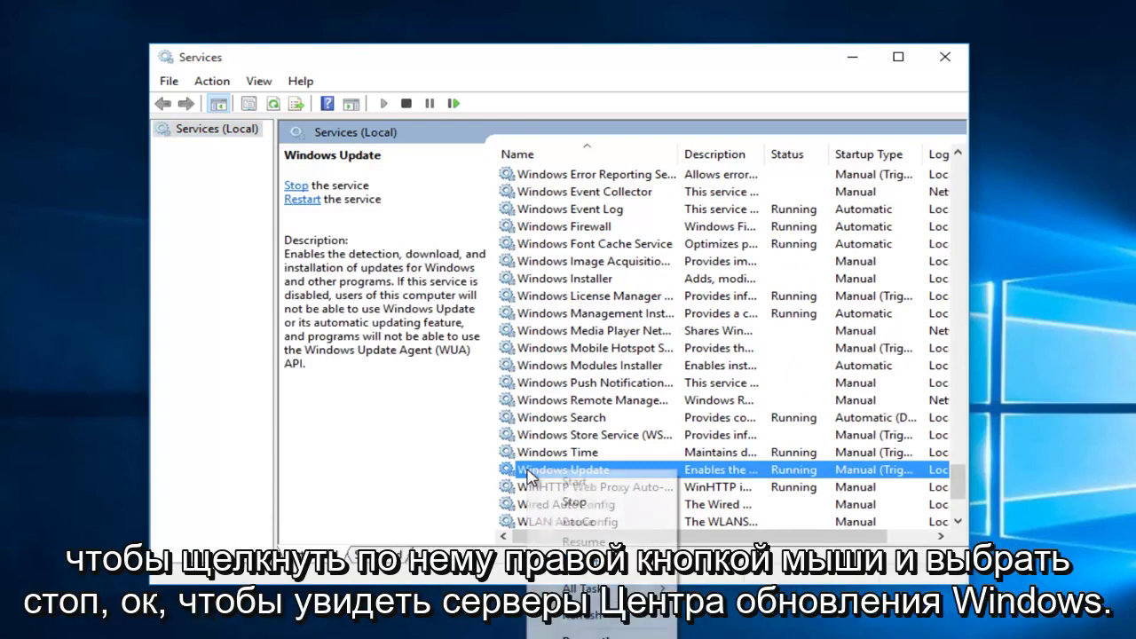
# - Stop the Windows Update service and close the Services window
pyautogui.rightClick(529, 473)
pyautogui.click(556, 504)
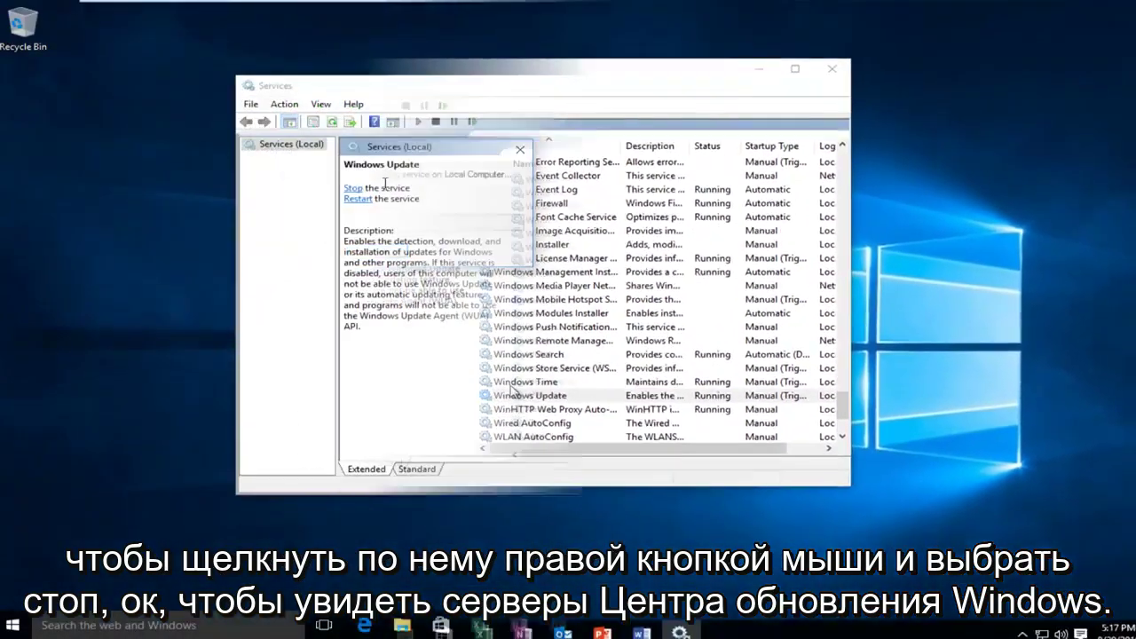
pyautogui.scroll(-3, 568, 373)
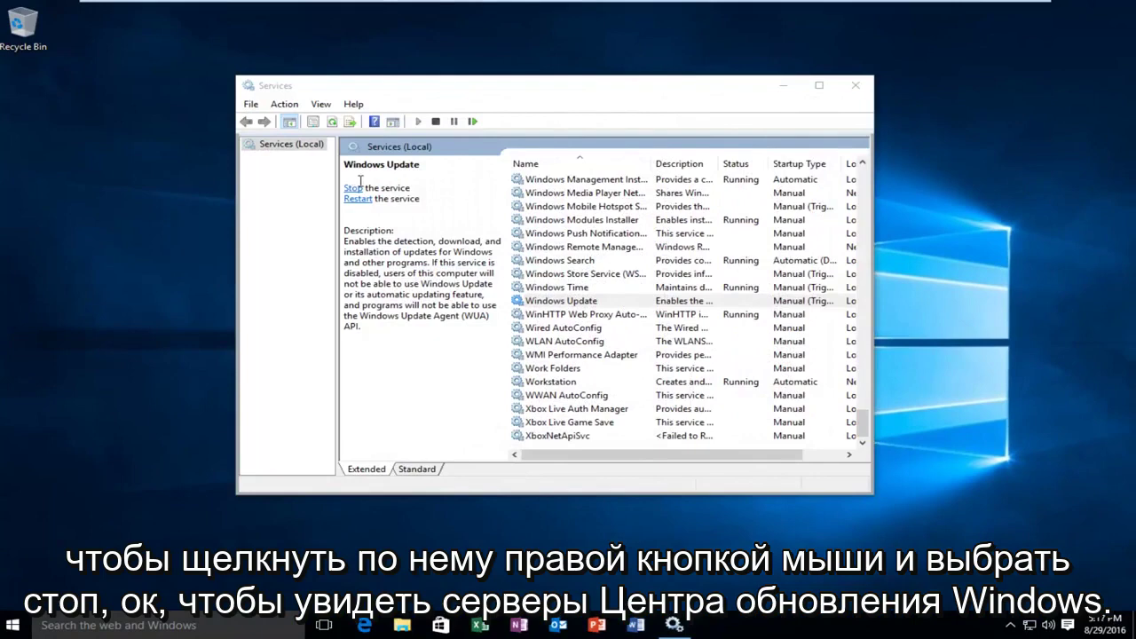
pyautogui.click(858, 90)
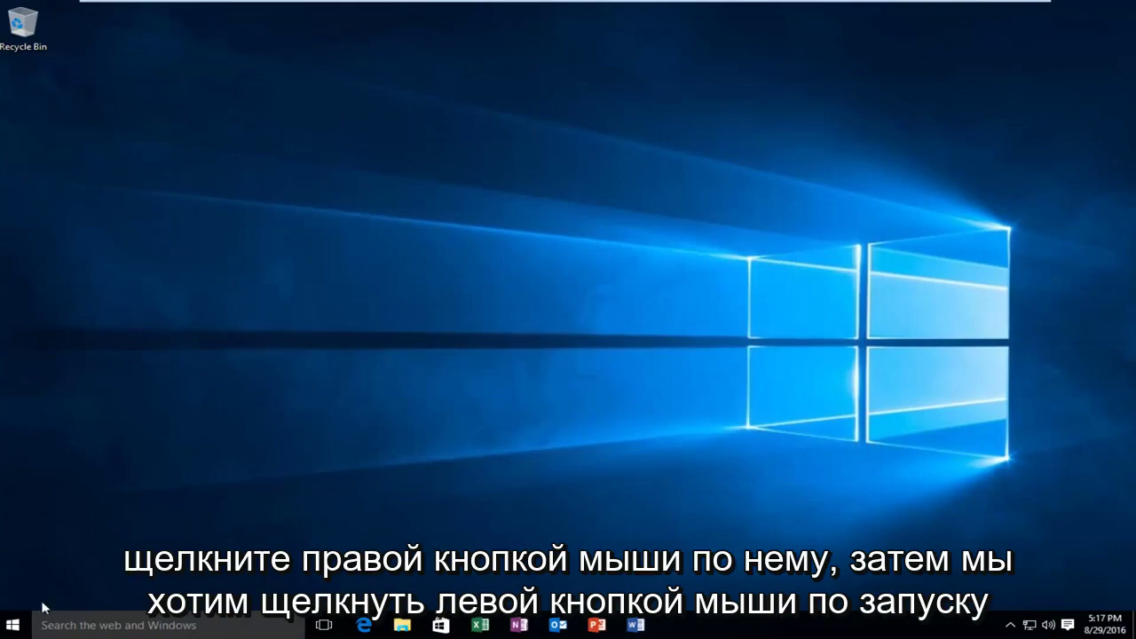
# - Open the Run dialog and enter the path C:\Windows\SoftwareDistribution
pyautogui.rightClick(19, 625)
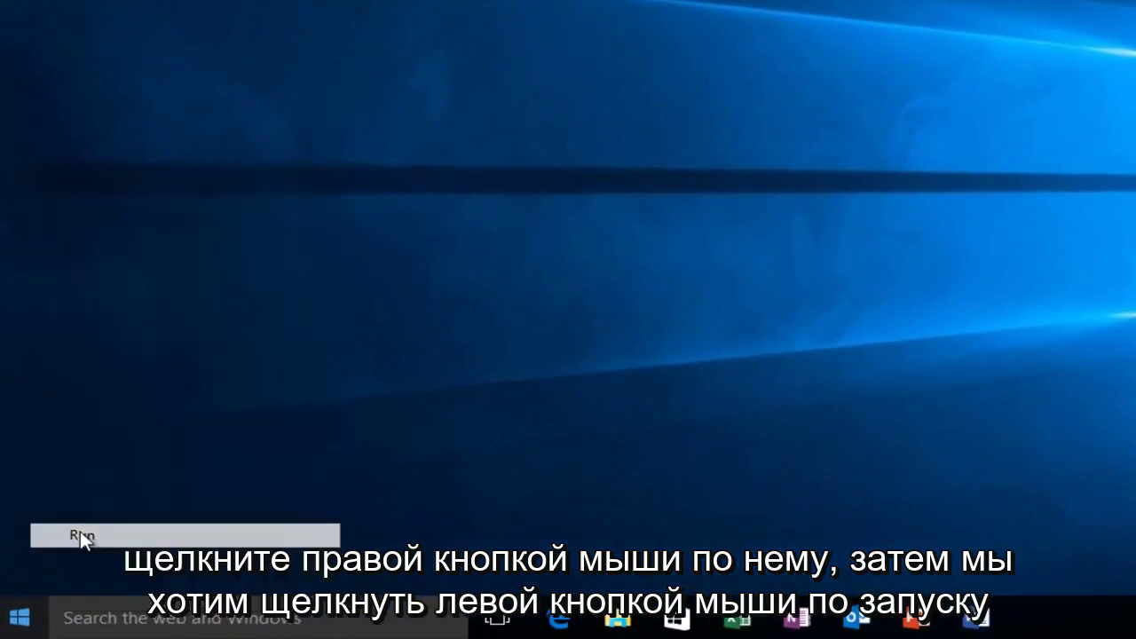
pyautogui.click(80, 533)
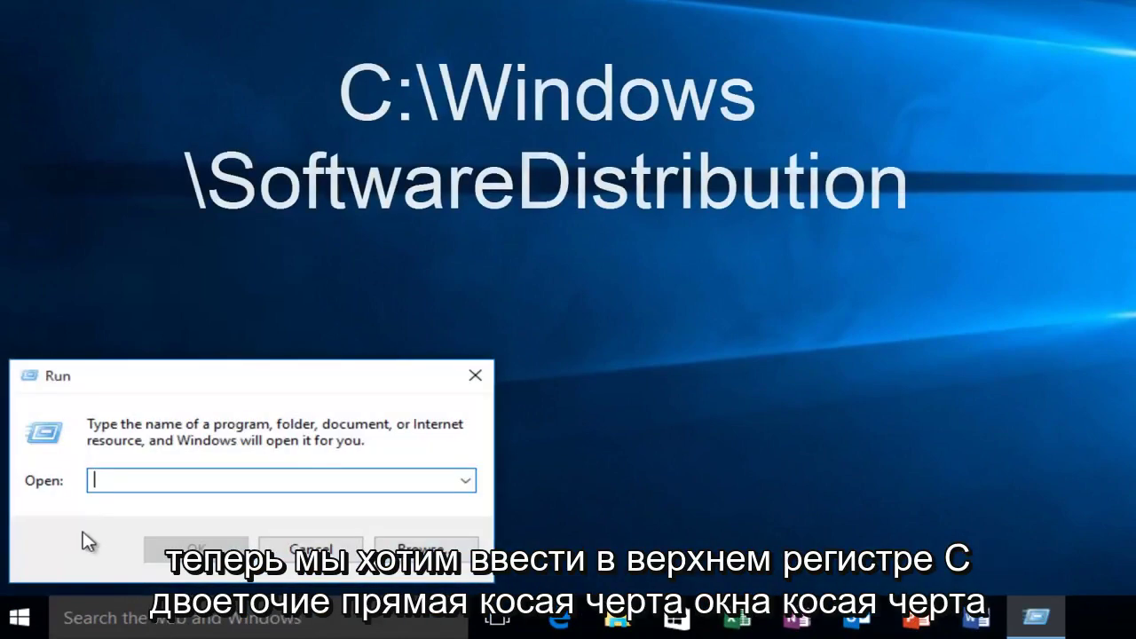
pyautogui.write('C')
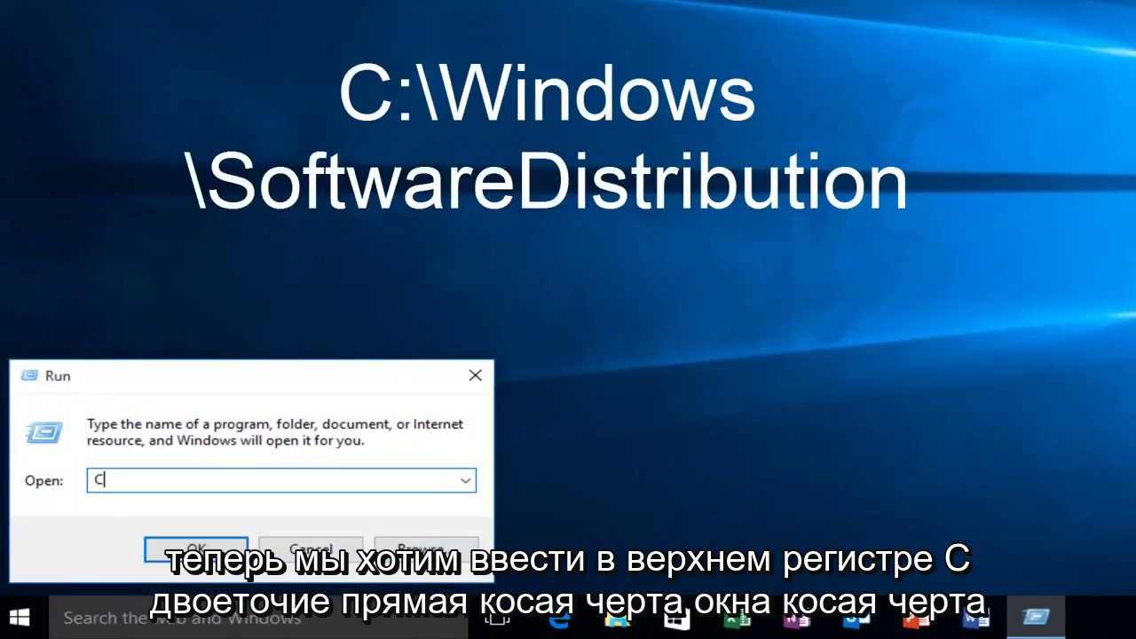
pyautogui.write(':')
pyautogui.write('\\')
pyautogui.write('Windows')
pyautogui.write('\\')
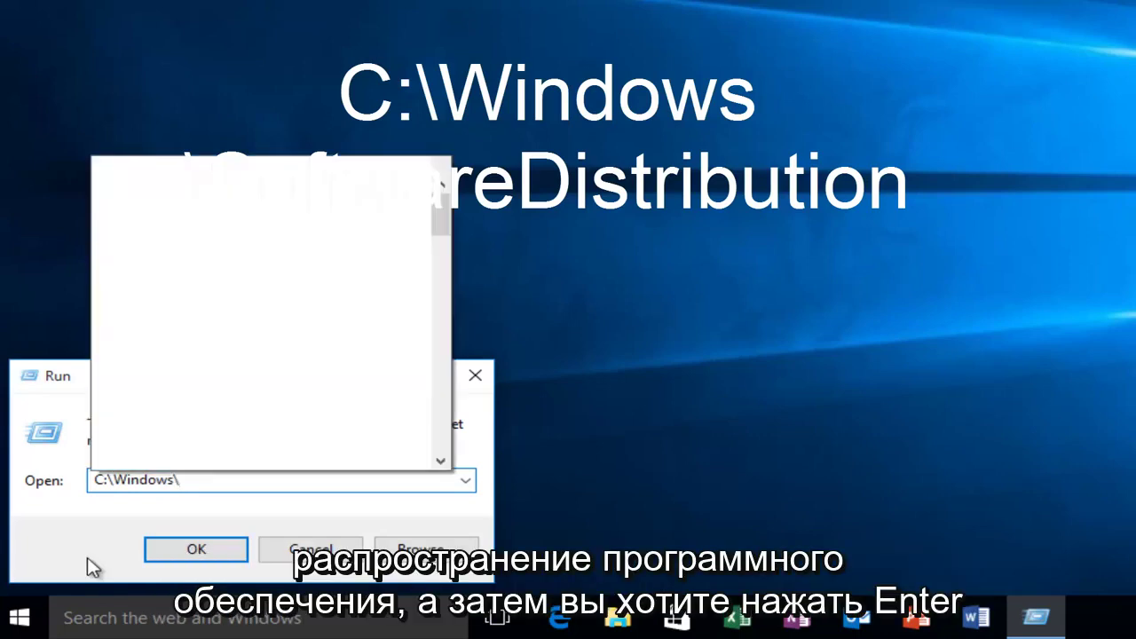
pyautogui.write('Software')
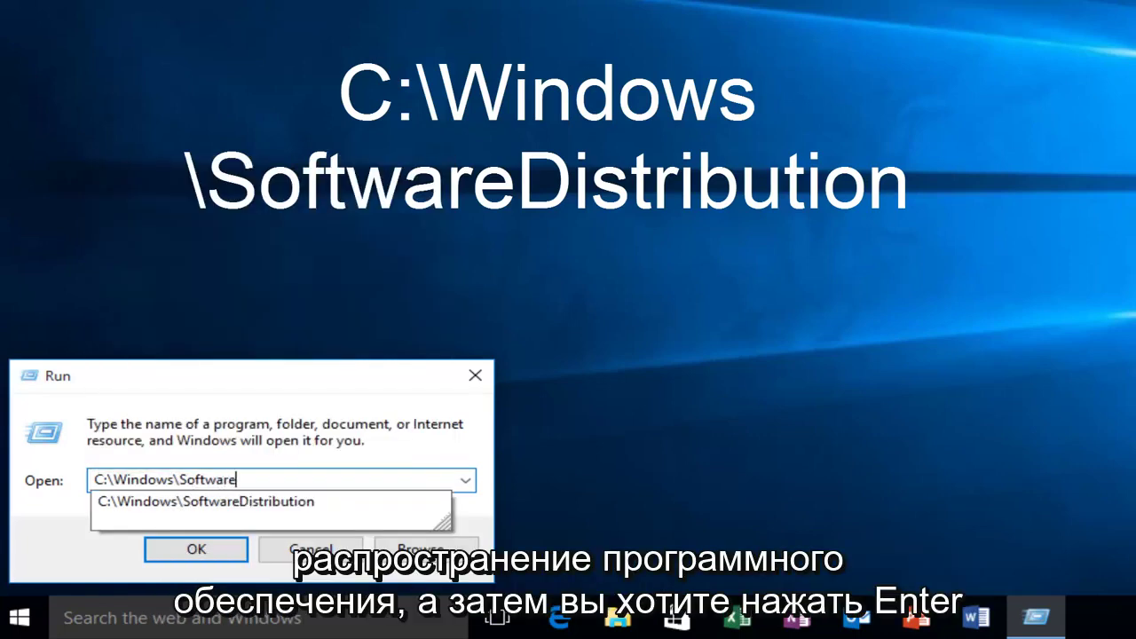
pyautogui.write('Distri')
pyautogui.write('butio')
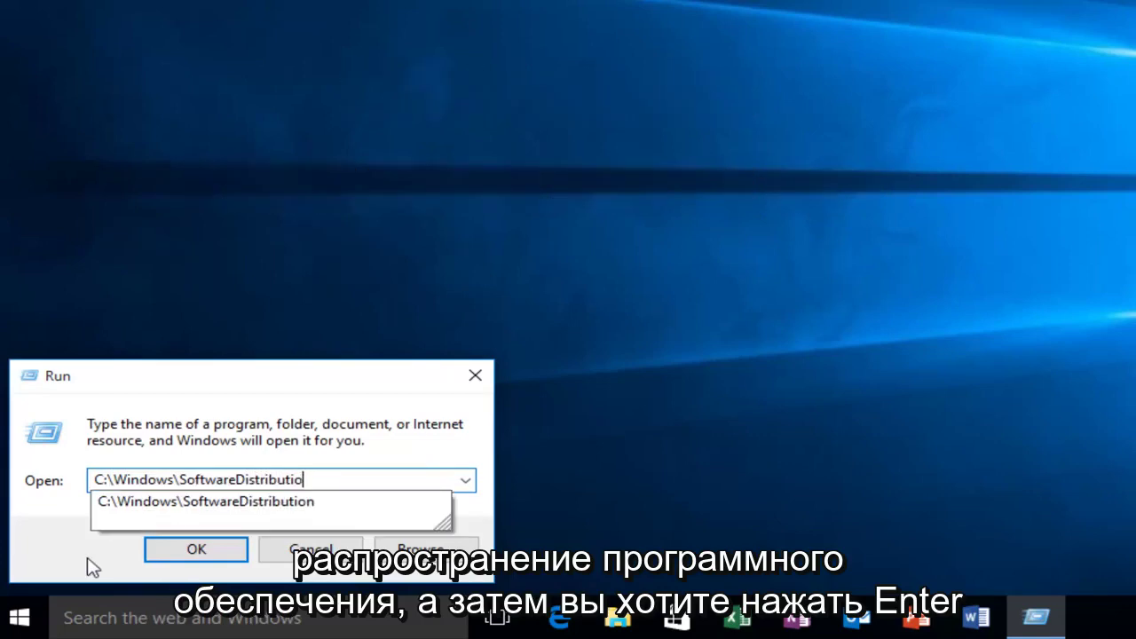
pyautogui.write('n')
# - Open SoftwareDistribution\Download in File Explorer and select all 30 update folders
pyautogui.press('Return')
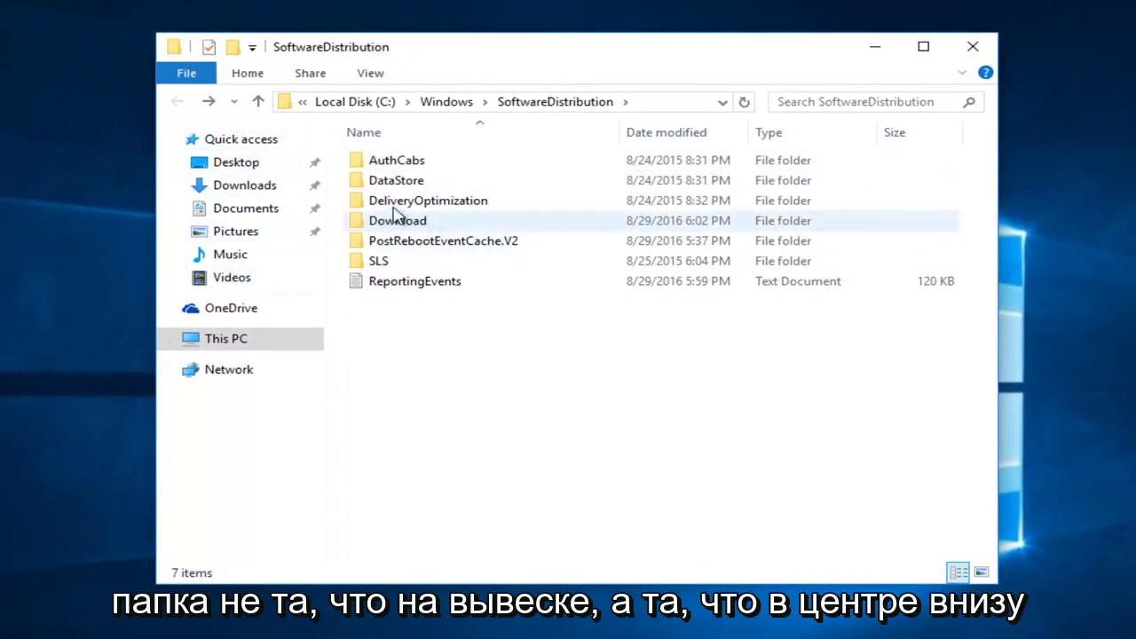
pyautogui.doubleClick(399, 222)
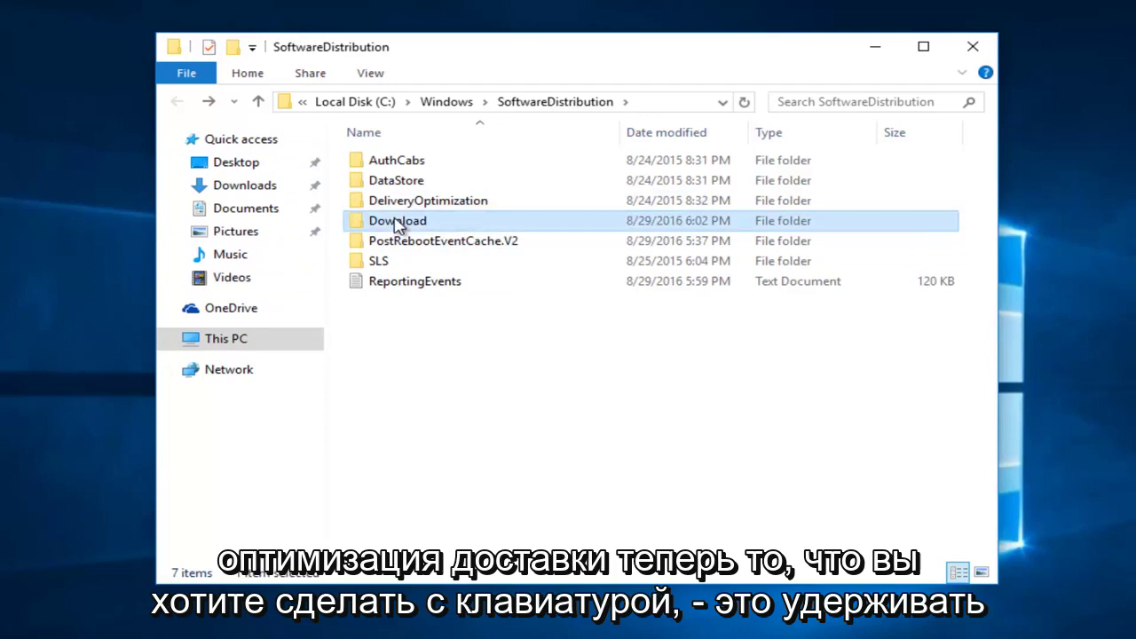
pyautogui.click(400, 225)
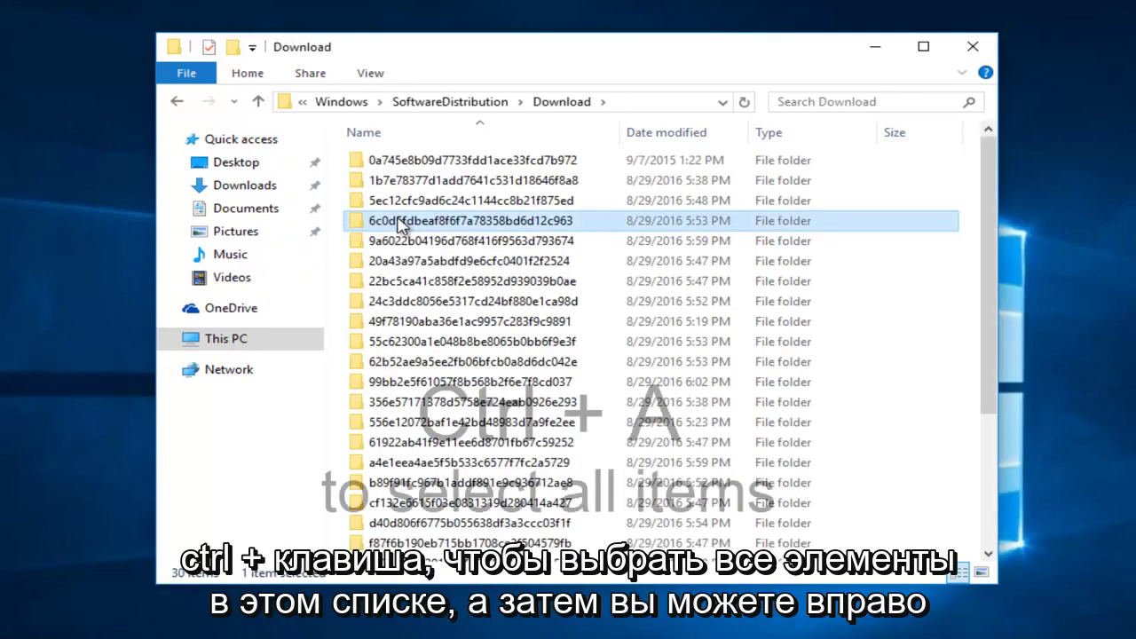
pyautogui.hotkey('ctrl', 'a')
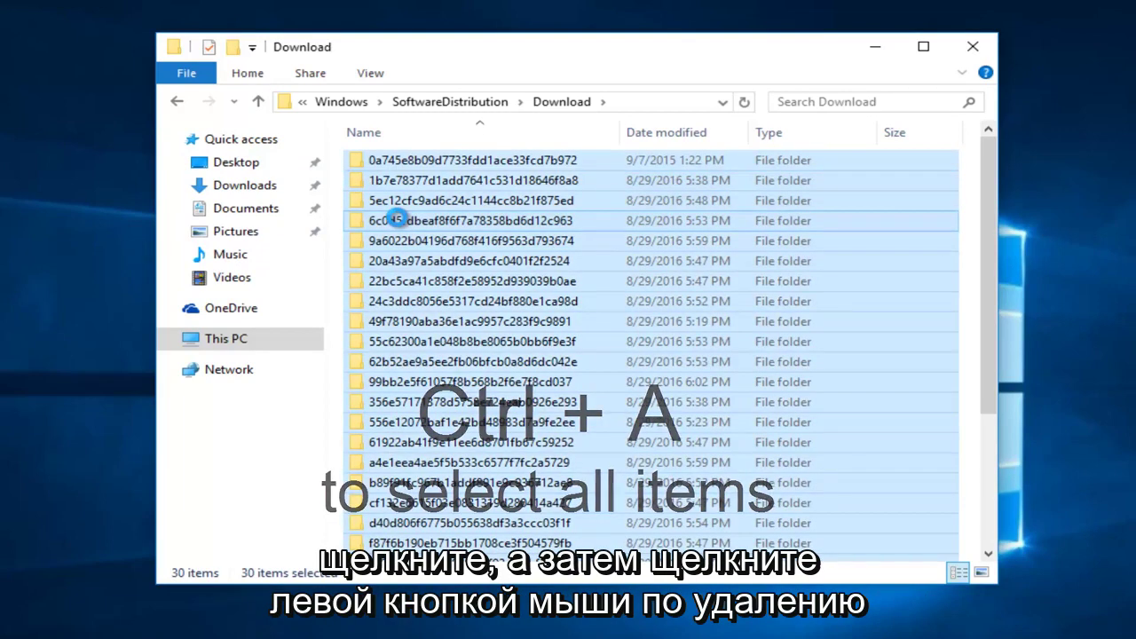
# - Delete all the selected folders in Download
pyautogui.rightClick(396, 219)
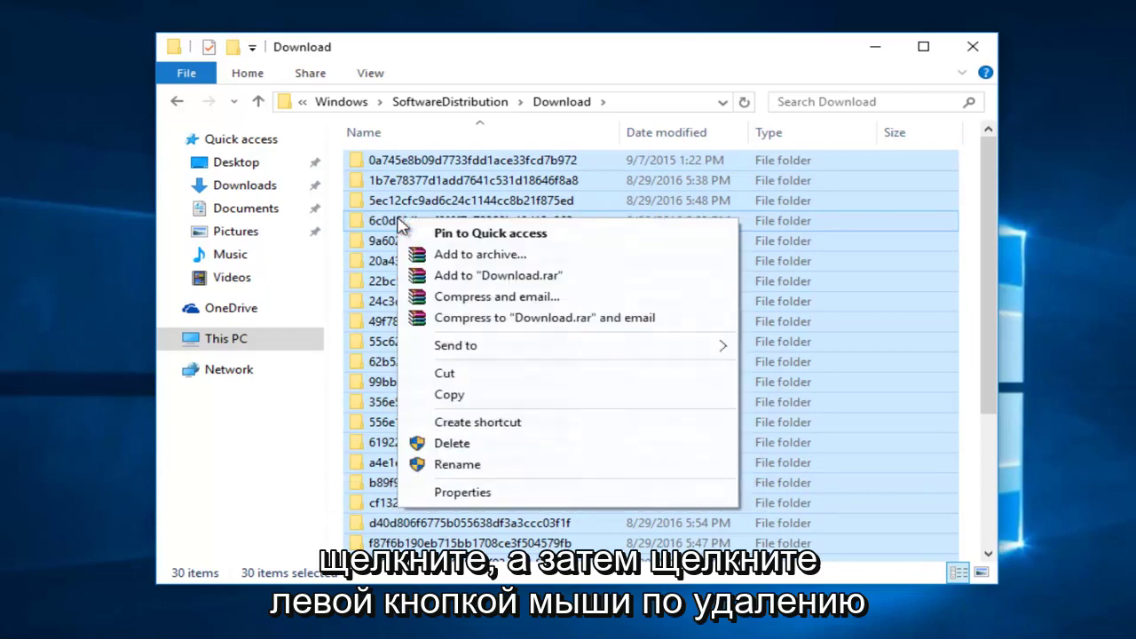
pyautogui.click(463, 449)
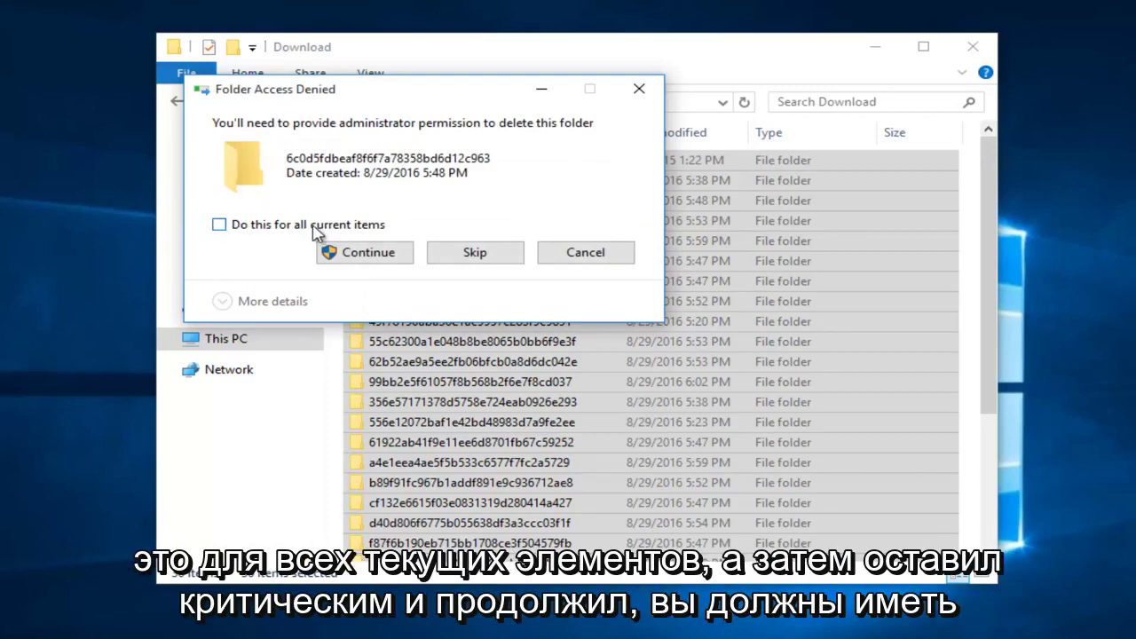
# - Grant administrator permission for all current items and continue the deletion
pyautogui.click(240, 231)
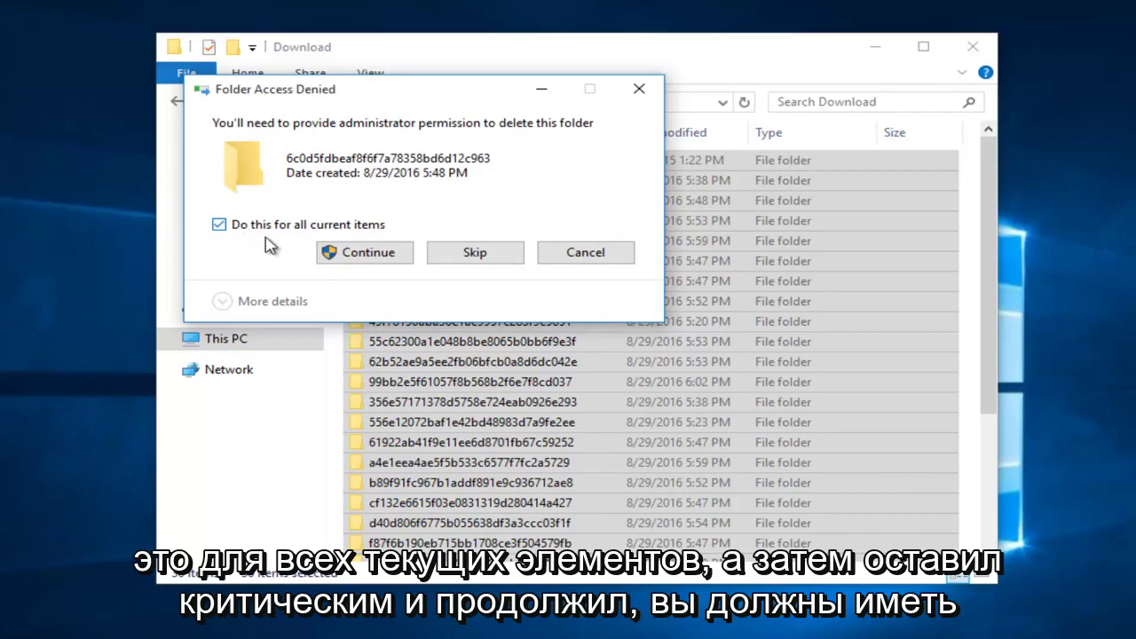
pyautogui.click(364, 253)
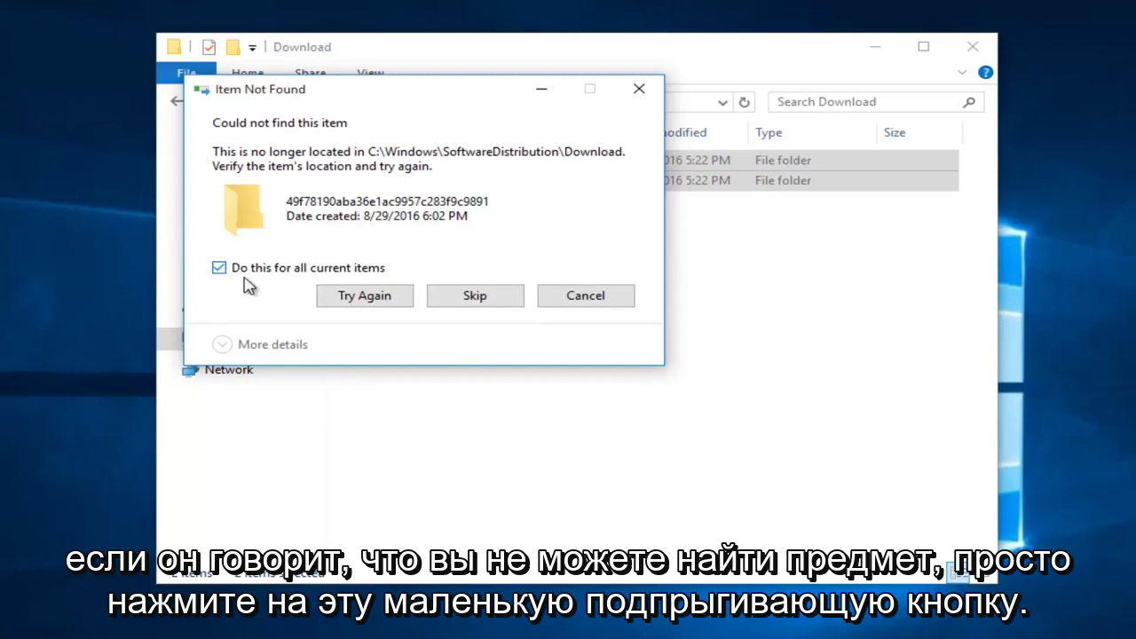
# - Skip the items that could not be found
pyautogui.click(473, 305)
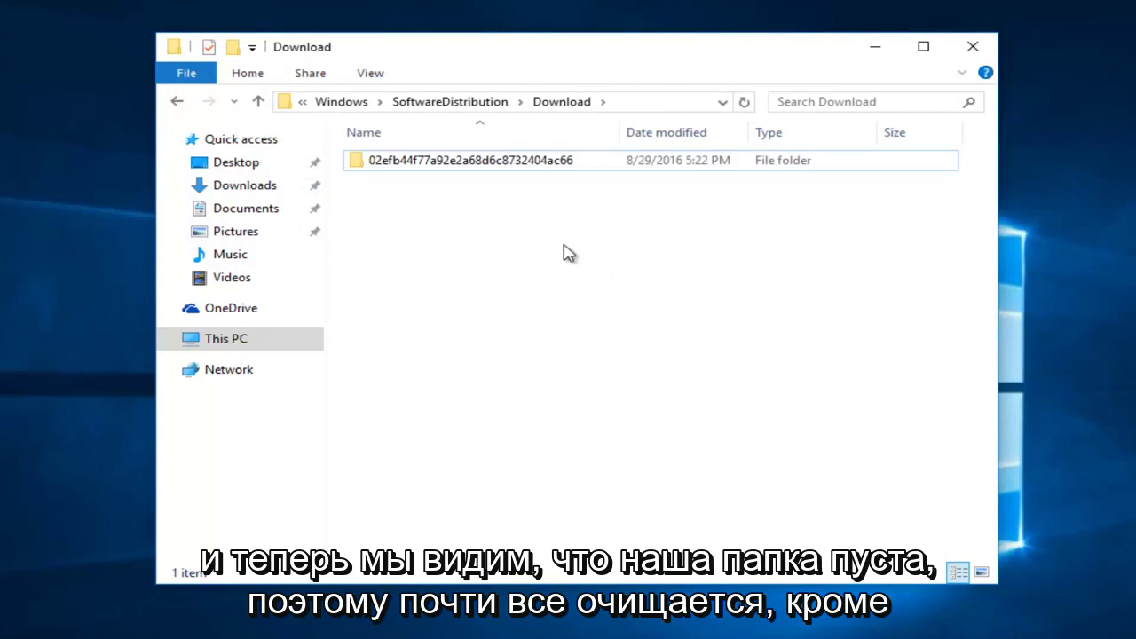
# - View the three files in the leftover 02efb44f… folder, then return to Download and deselect
pyautogui.doubleClick(470, 168)
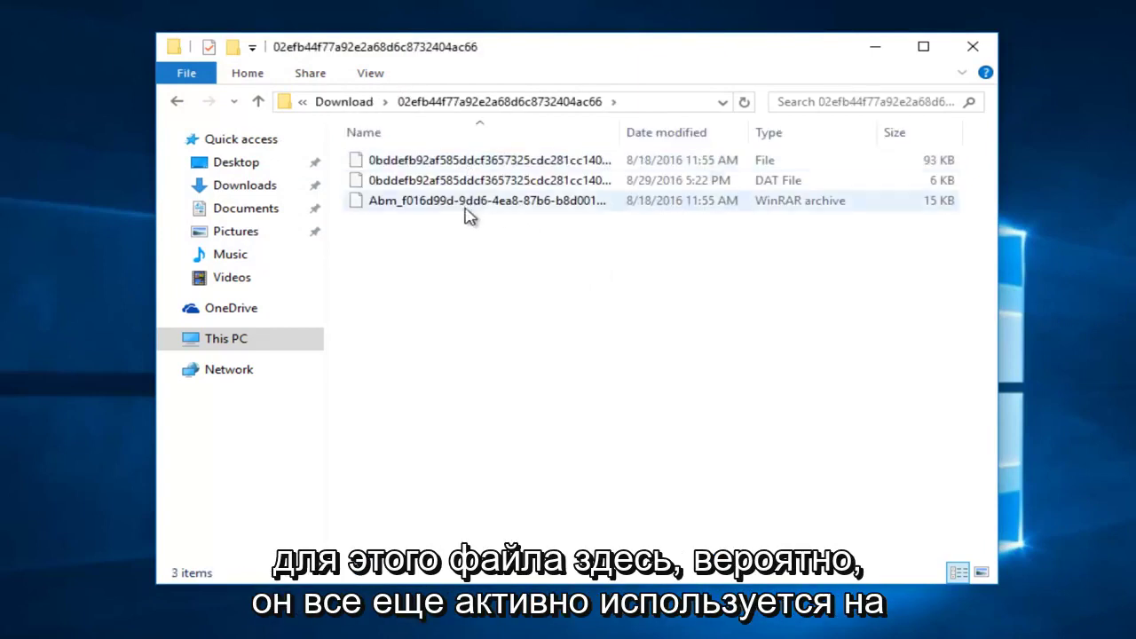
pyautogui.click(177, 101)
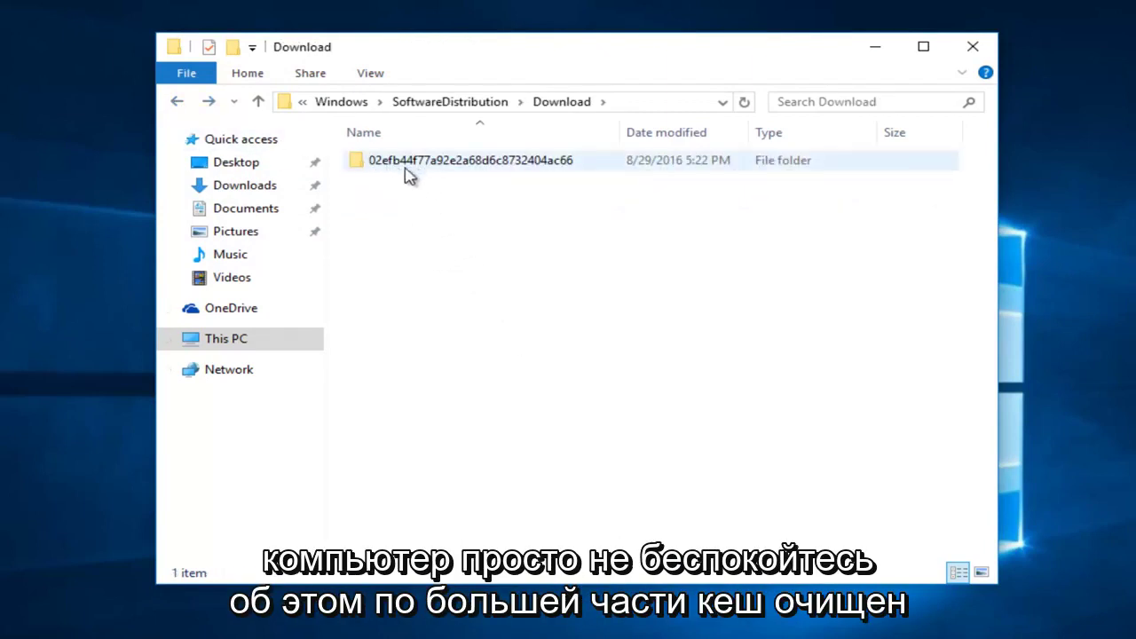
pyautogui.click(420, 294)
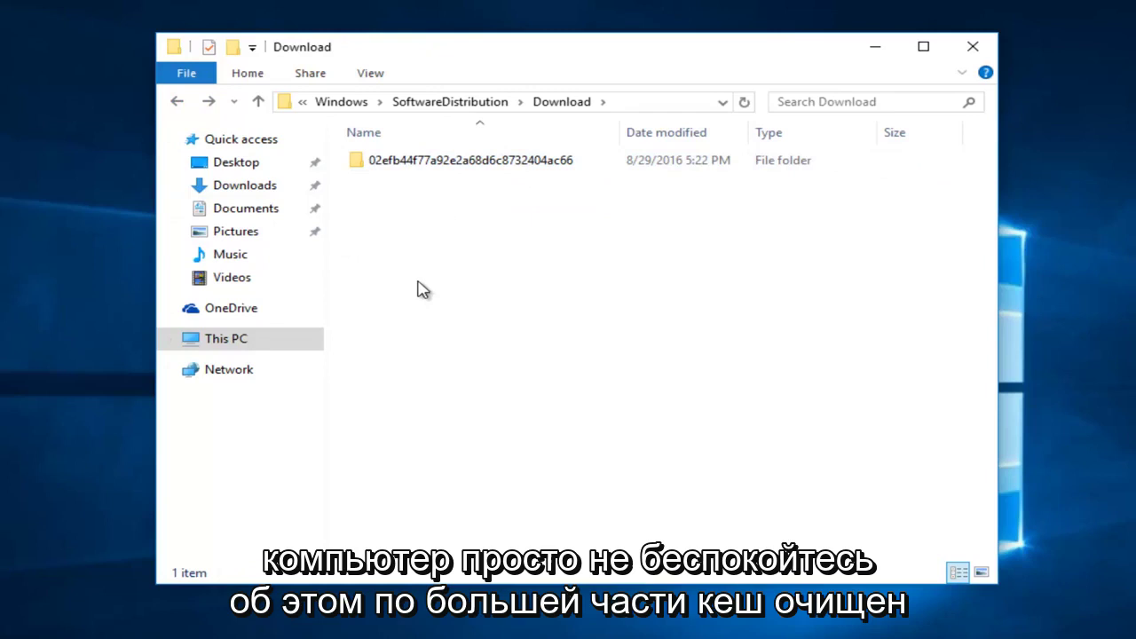